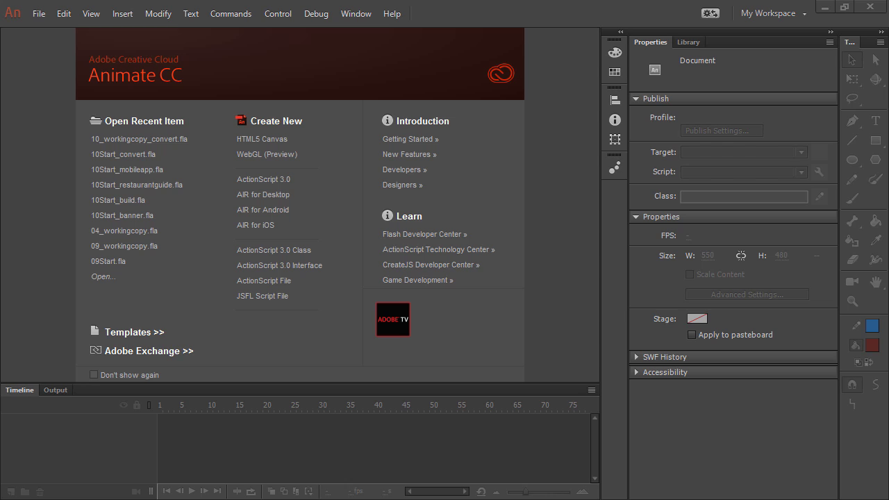
- Start a 550 × 400 HTML5 Canvas document and make its stage colour black (#000000)
left_click(274, 142)
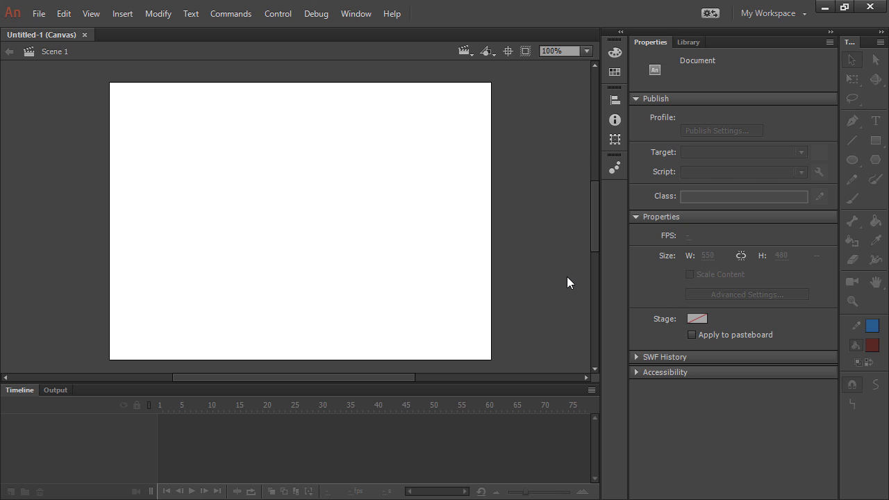
left_click(697, 319)
left_click(484, 366)
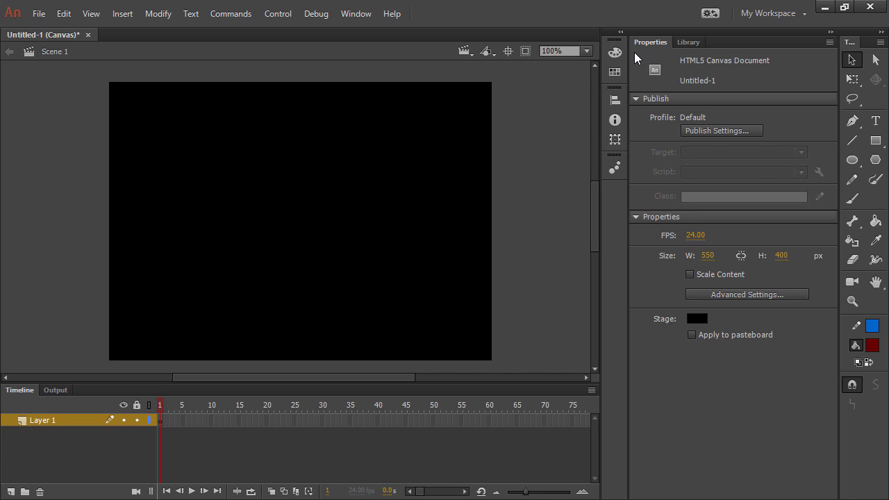
- Show the Components panel from the Window menu and place it beside the stage
left_click(356, 14)
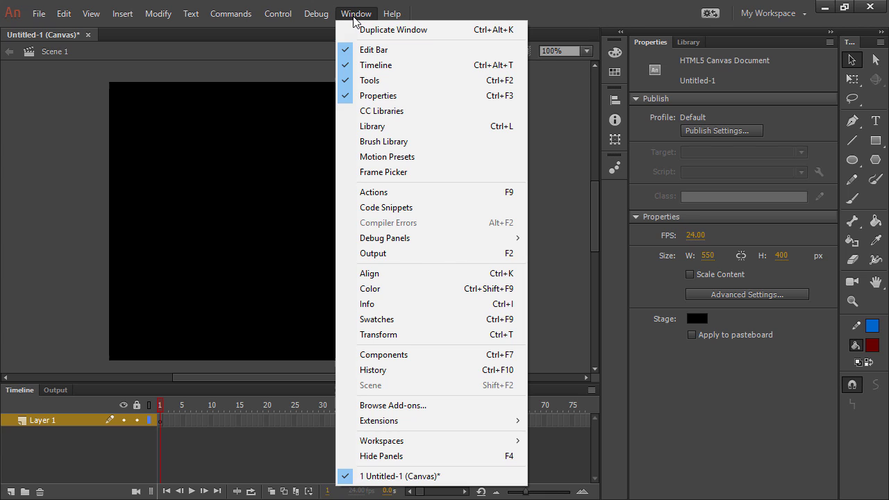
left_click(391, 358)
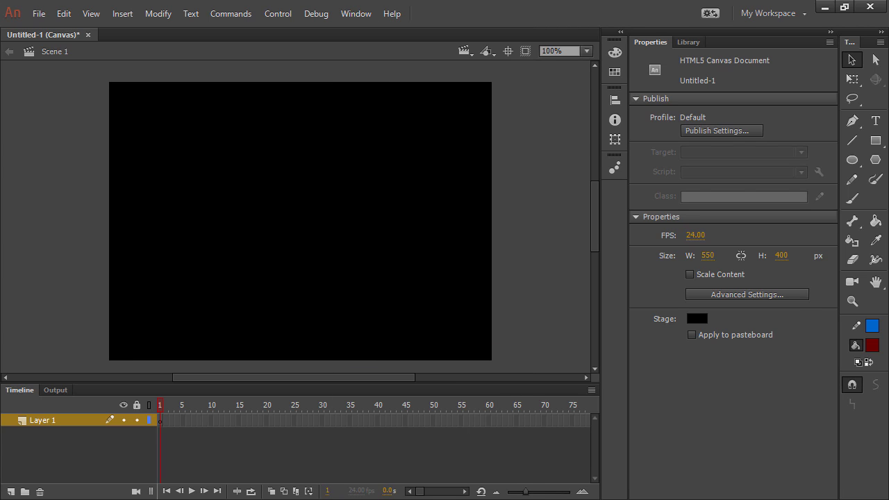
left_click_drag(607, 115, 540, 82)
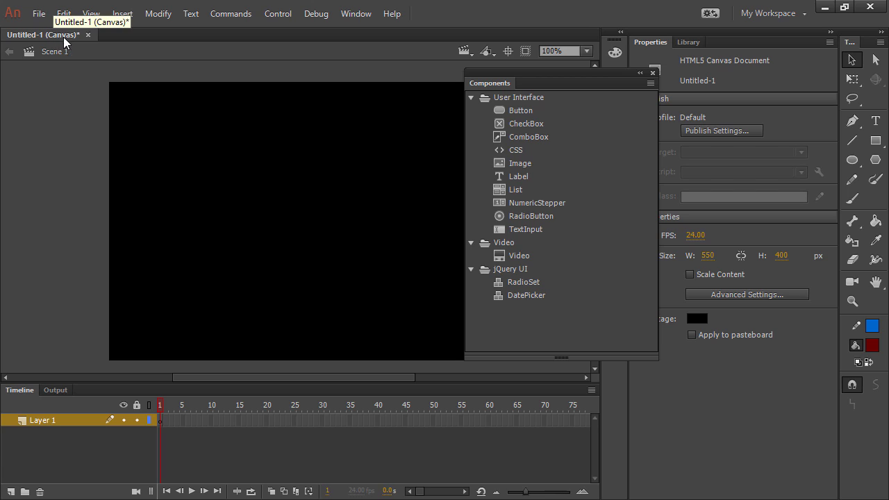
- Browse the User Interface, Video and jQuery UI groups and select the Video component
left_click(507, 97)
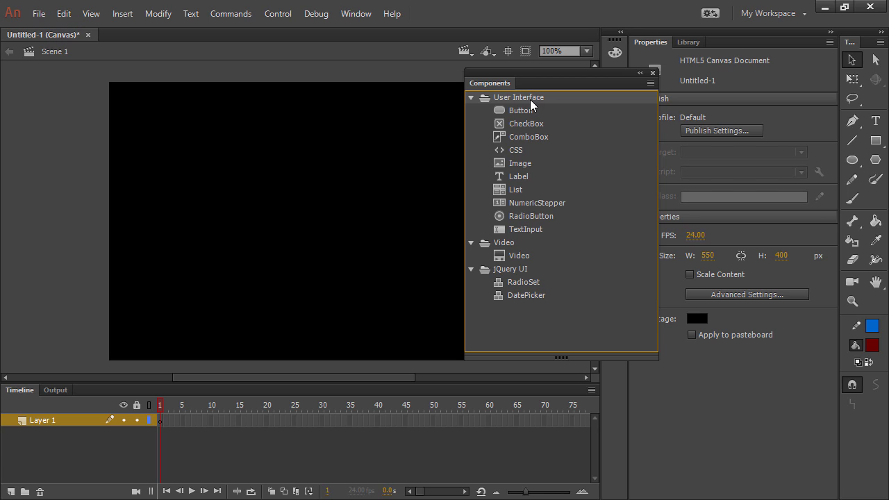
left_click(516, 242)
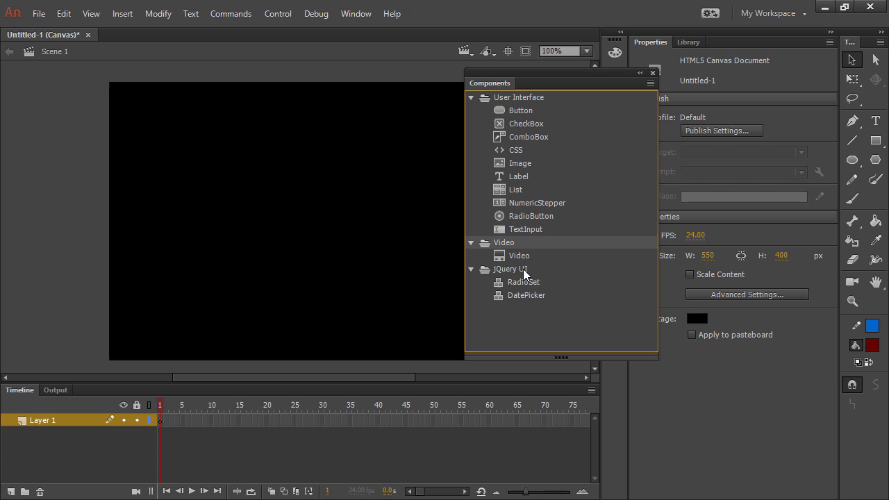
left_click(539, 269)
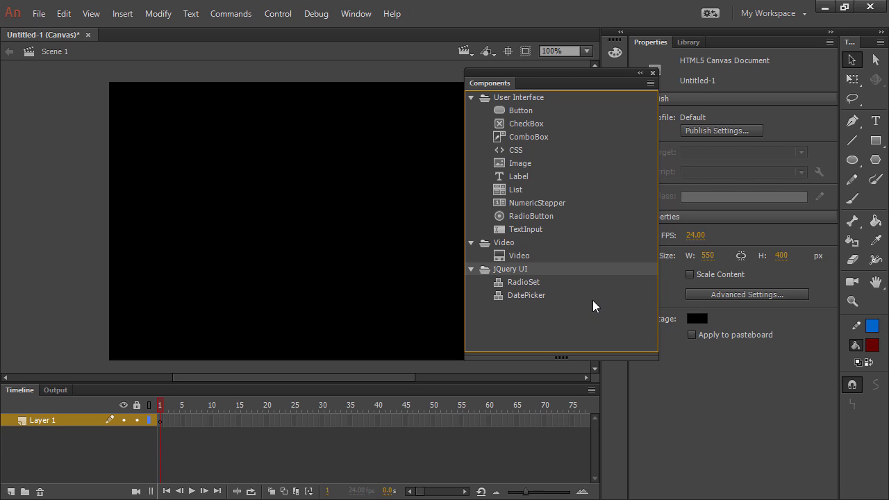
left_click(513, 256)
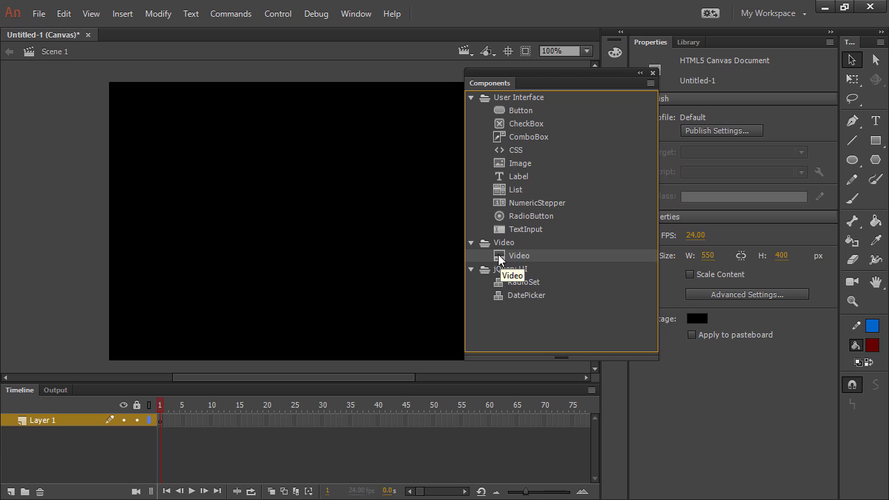
- Drop a 400 × 300 Video component near the stage's top-left and review its properties
left_click_drag(503, 254, 290, 194)
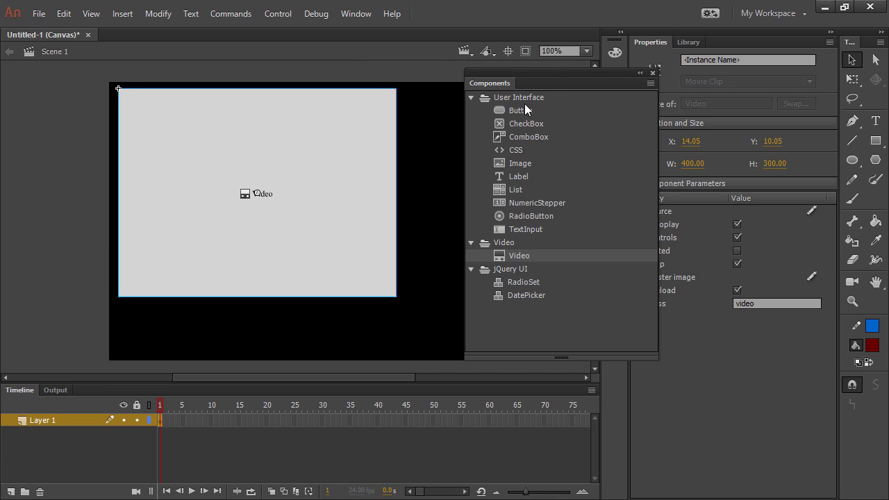
left_click_drag(552, 71, 403, 318)
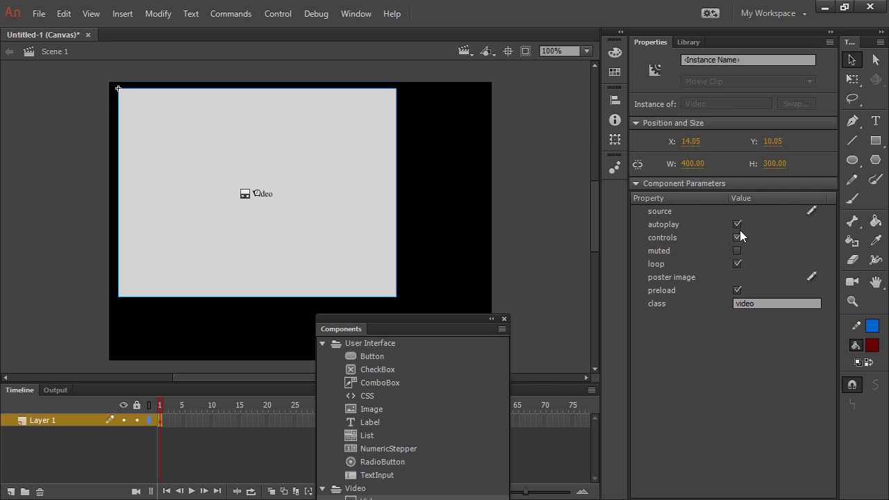
left_click(749, 59)
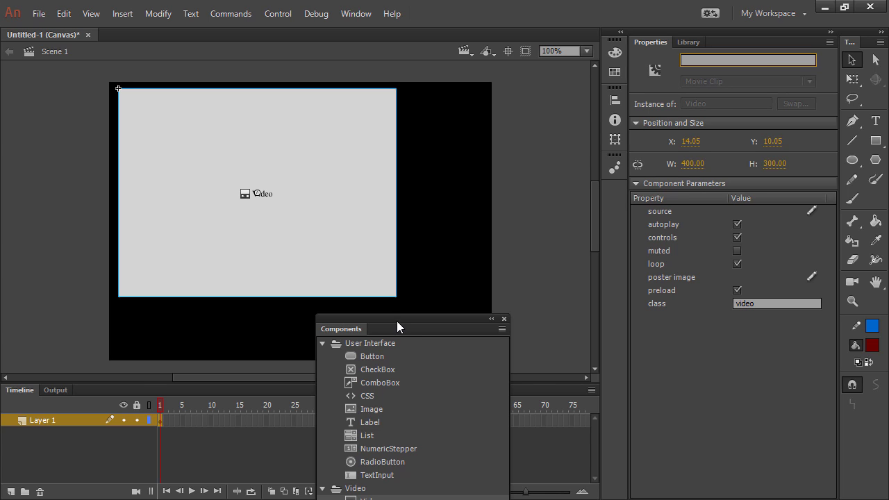
left_click_drag(396, 321, 718, 121)
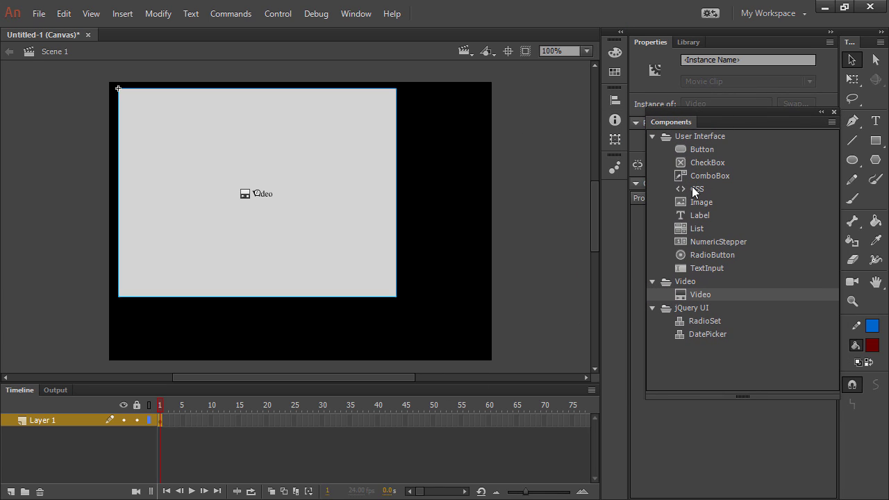
- Place a 100 × 22 CSS component on the pasteboard at X 580, Y 10
left_click_drag(693, 189, 535, 163)
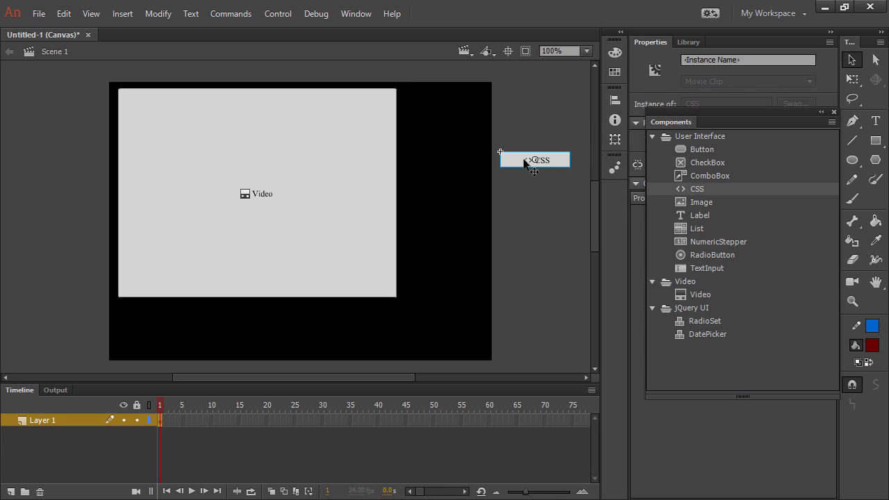
left_click_drag(730, 110, 563, 273)
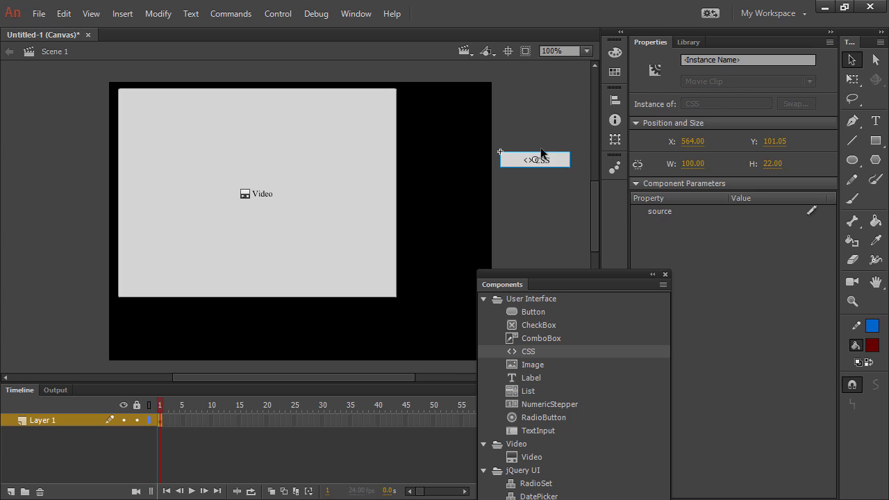
left_click_drag(540, 154, 552, 90)
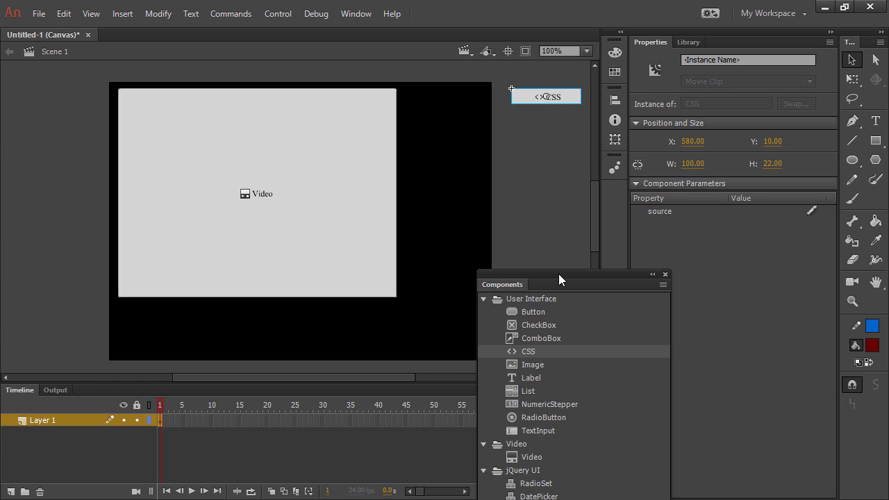
- Dock the Components panel beside Properties and centre the stage in view
left_click_drag(558, 274, 586, 248)
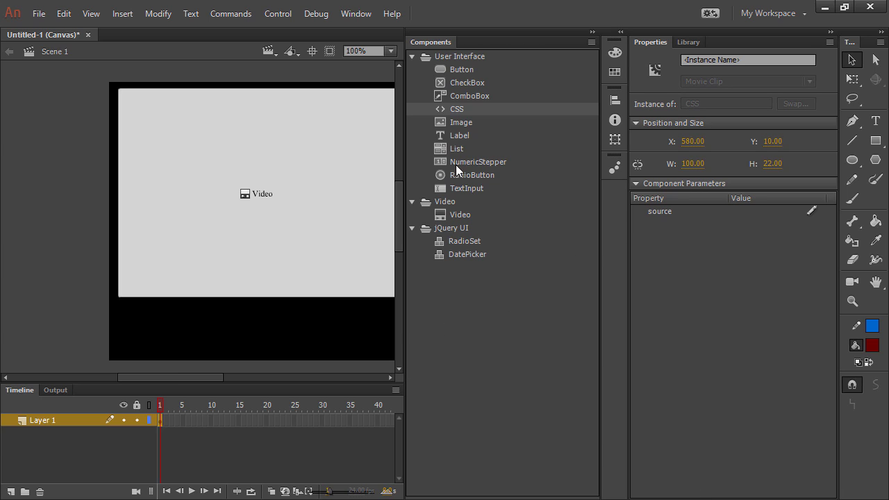
left_click(405, 273)
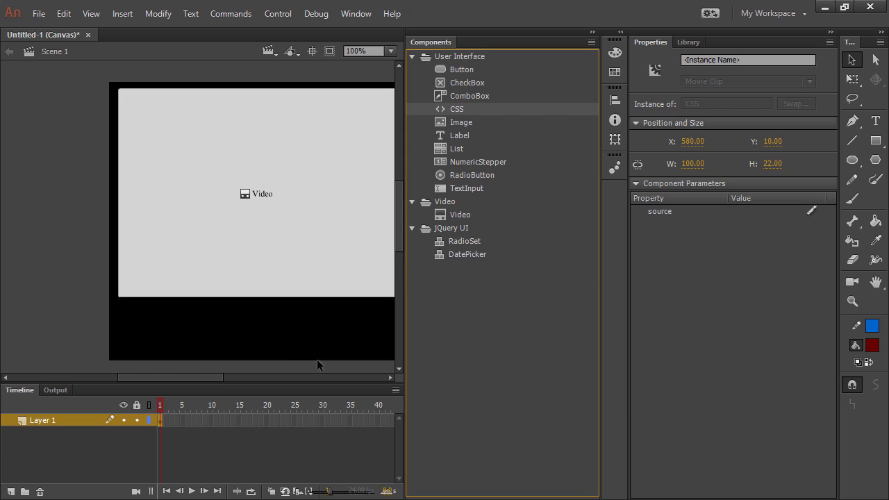
left_click(316, 51)
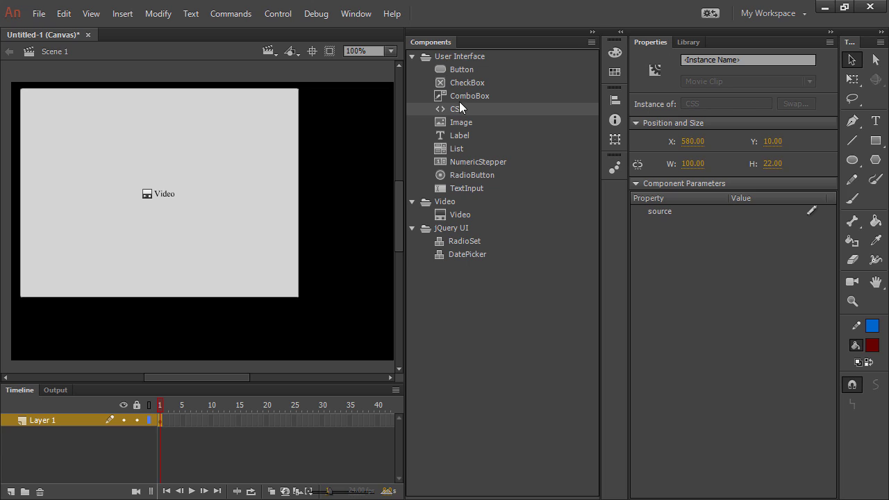
- Place three Button components in a row beneath the Video
left_click(466, 82)
left_click_drag(447, 70, 389, 109)
left_click_drag(309, 337, 325, 335)
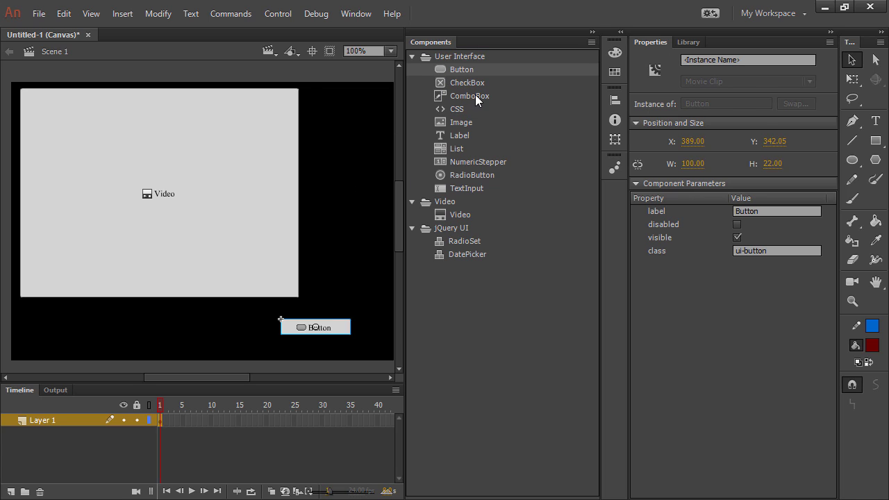
left_click_drag(466, 69, 102, 325)
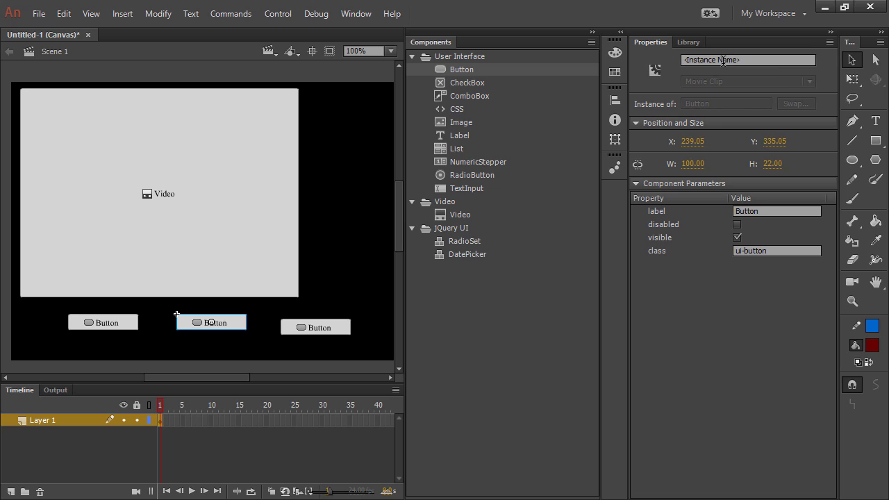
- Relabel the middle Button 'fsbdfbdfb', leaving its class as ui-button
left_click(725, 211)
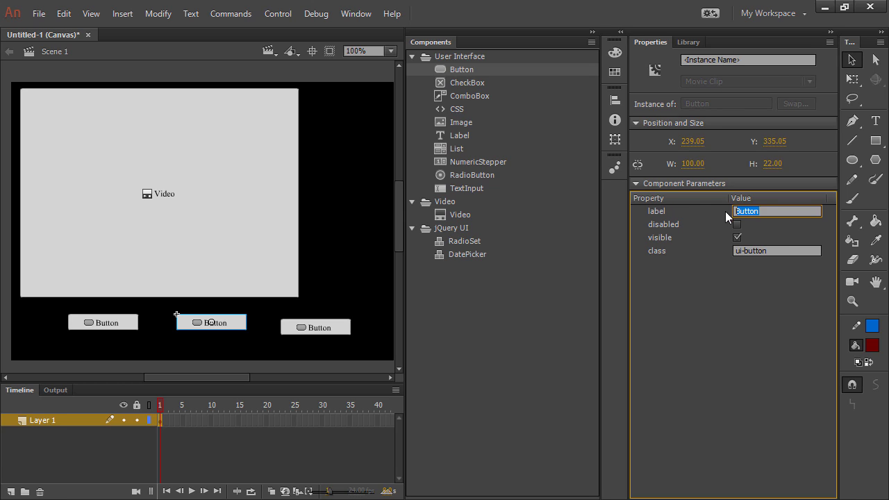
type("fsbdfbdfb")
left_click(784, 250)
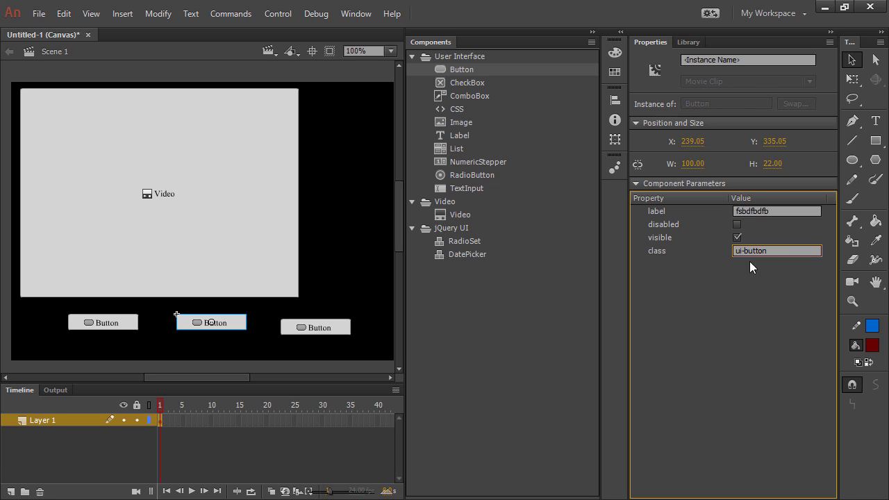
left_click_drag(778, 249, 723, 251)
left_click(790, 250)
left_click_drag(783, 250, 734, 271)
left_click(781, 250)
- Select the CSS component, then the middle Button, to check their parameters
left_click_drag(228, 373, 251, 377)
left_click(361, 96)
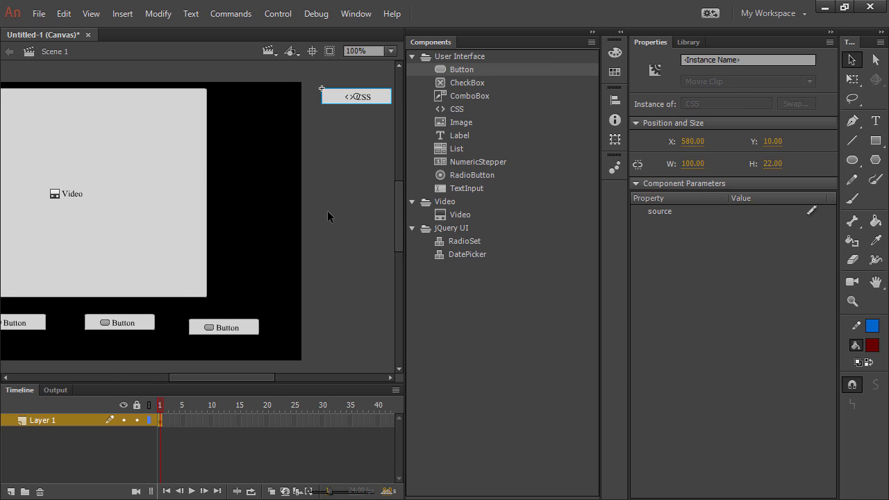
left_click(121, 324)
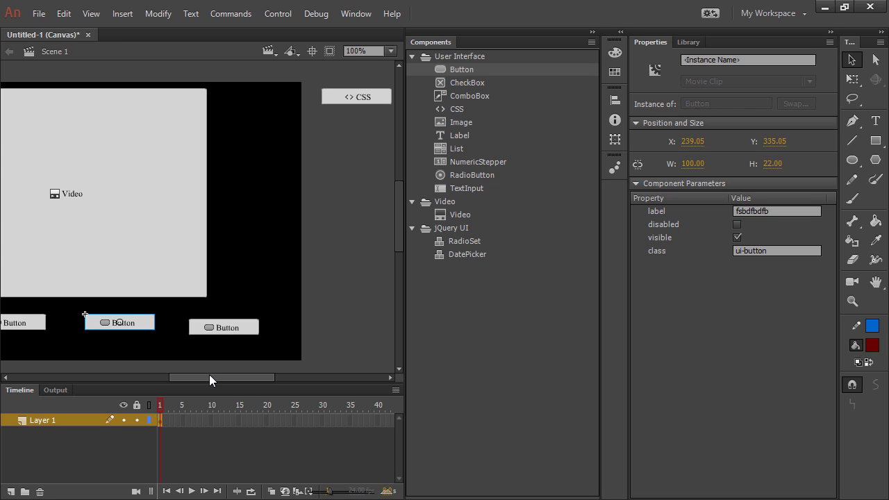
left_click_drag(208, 376, 185, 375)
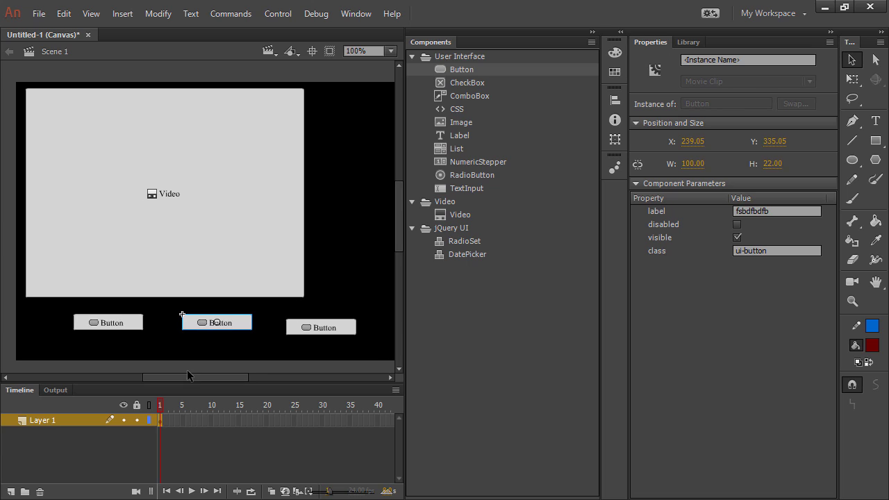
- Collapse the Components panel and bring up the Code Snippets panel
left_click(591, 32)
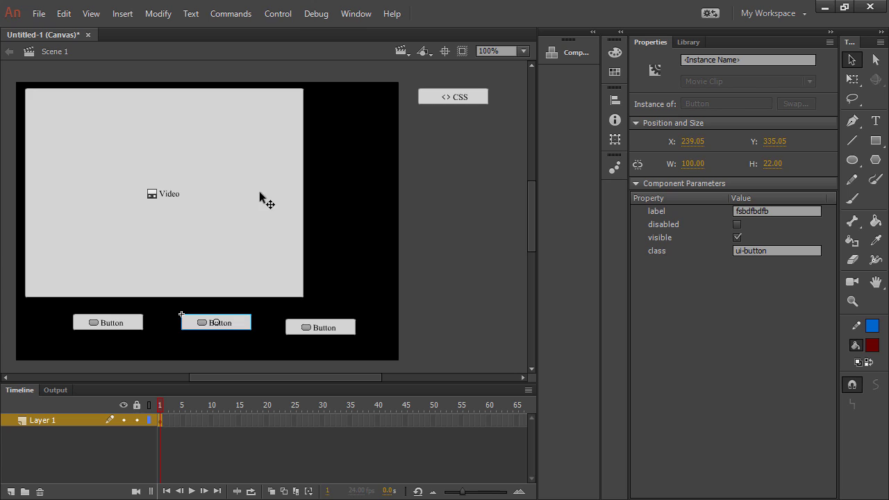
left_click(359, 17)
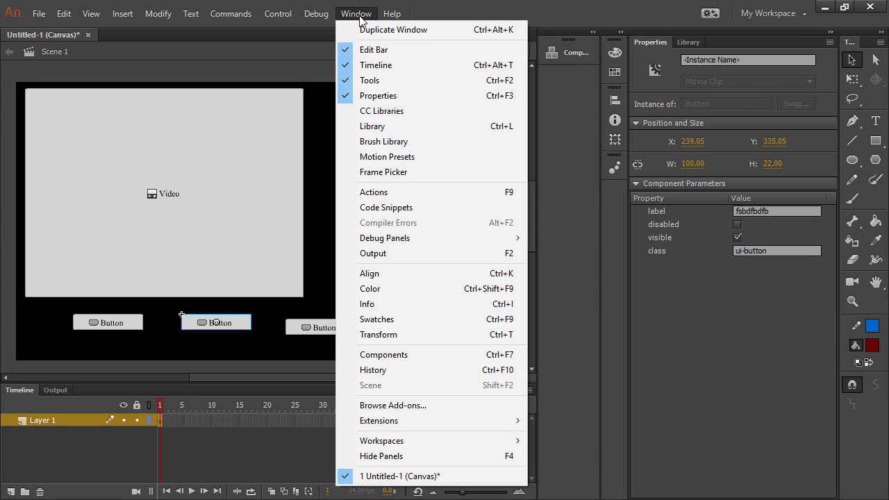
left_click(434, 207)
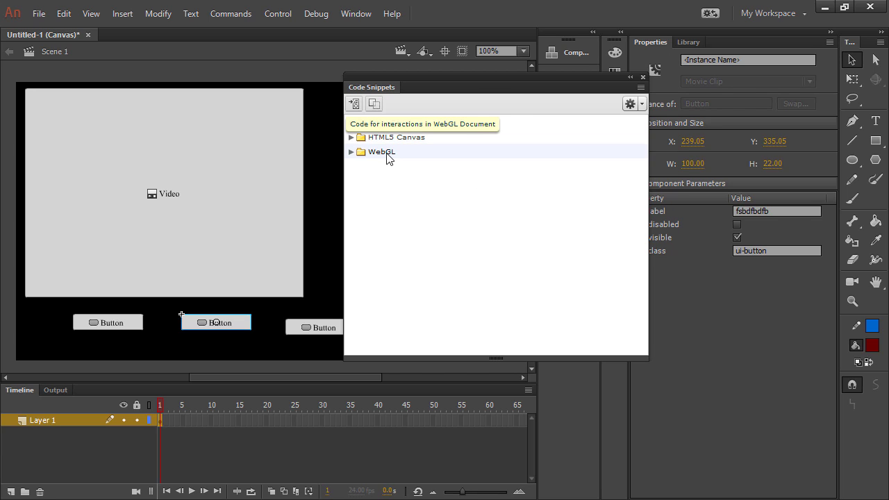
- Expand HTML5 Canvas > Components > User Interface and select Button Click Event
left_click(352, 139)
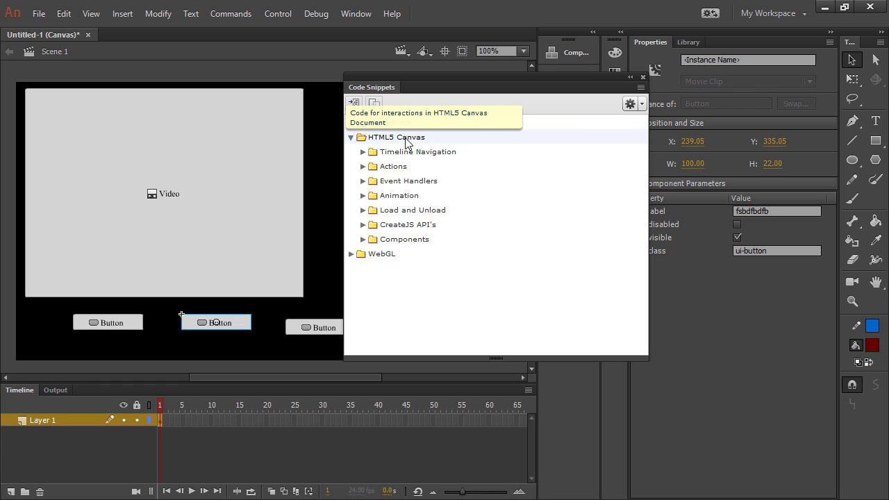
left_click(362, 238)
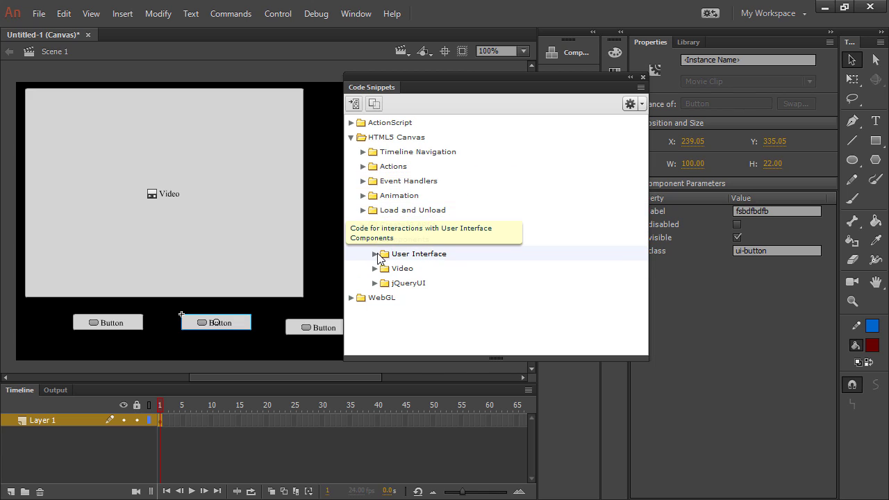
left_click(375, 254)
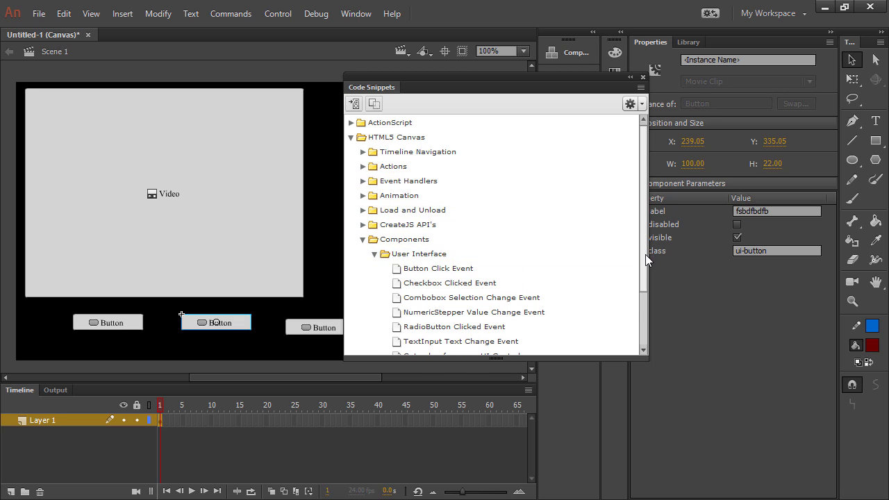
left_click_drag(645, 254, 642, 289)
left_click(421, 210)
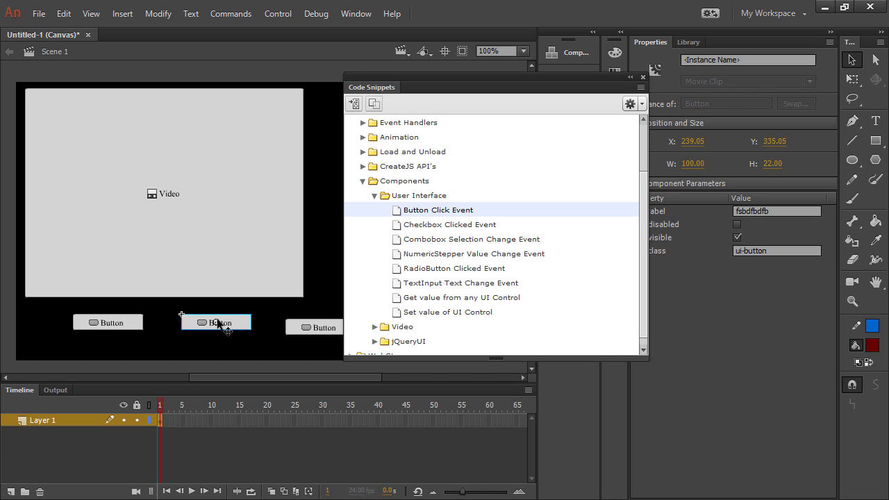
- Expand the Video snippets to reveal entries such as Play a Video
left_click(374, 328)
scroll(623, 273, "down", 2)
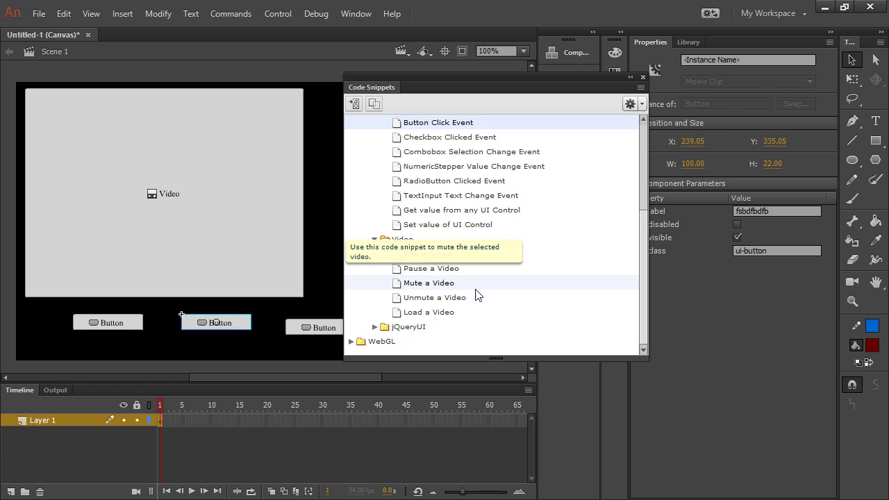
left_click_drag(648, 223, 645, 211)
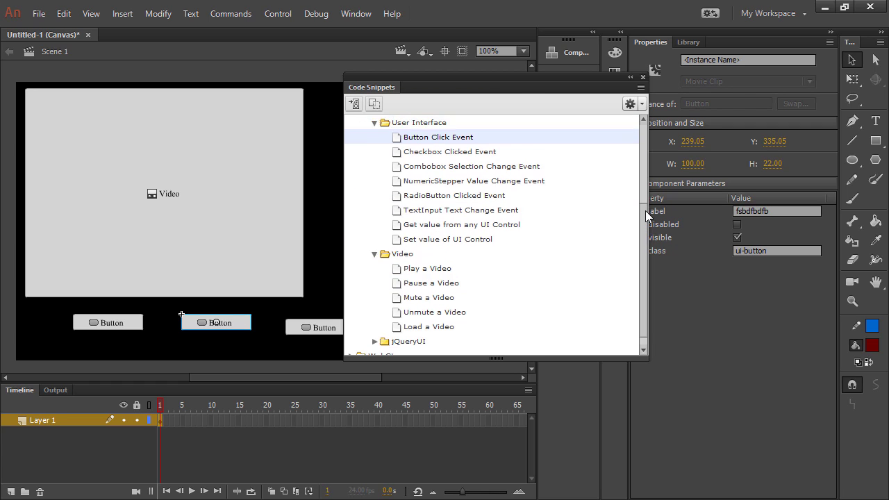
scroll(642, 212, "up", 1)
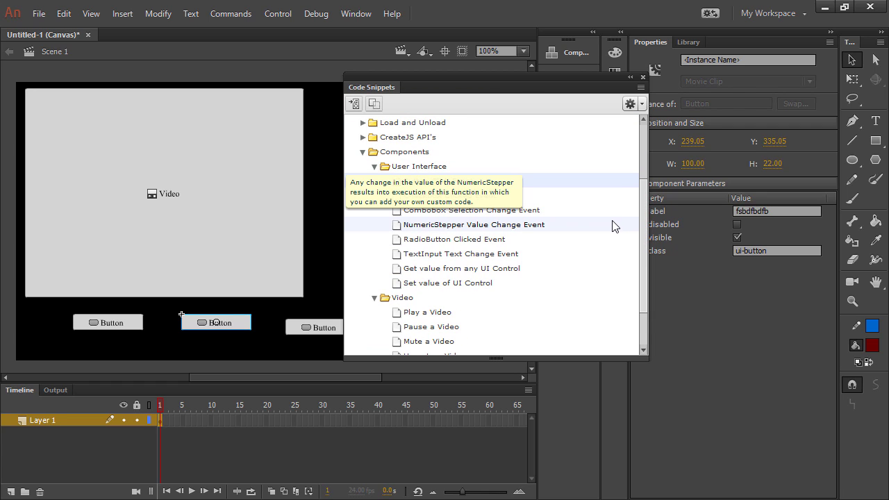
- Close the floating Code Snippets panel
left_click(643, 76)
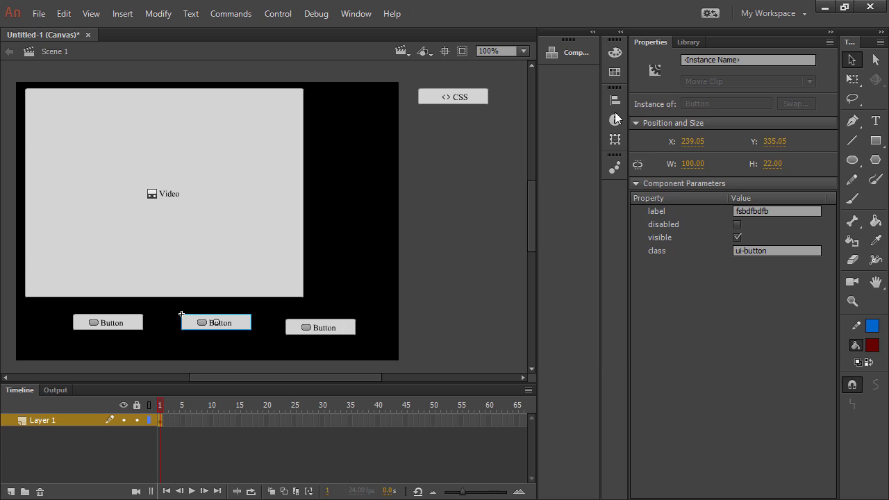